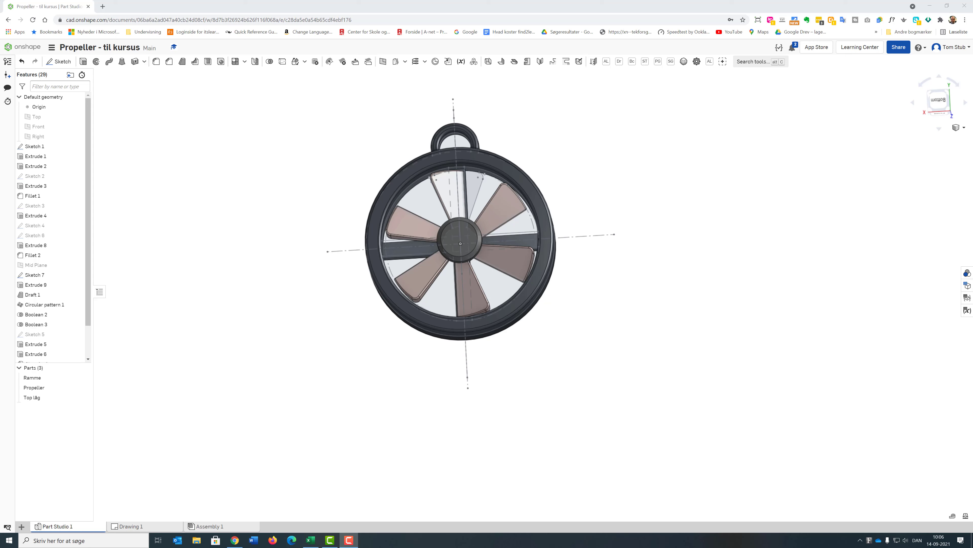
- Rename the 'Part Studio 1' tab to 'Propeller'
right_click(43, 527)
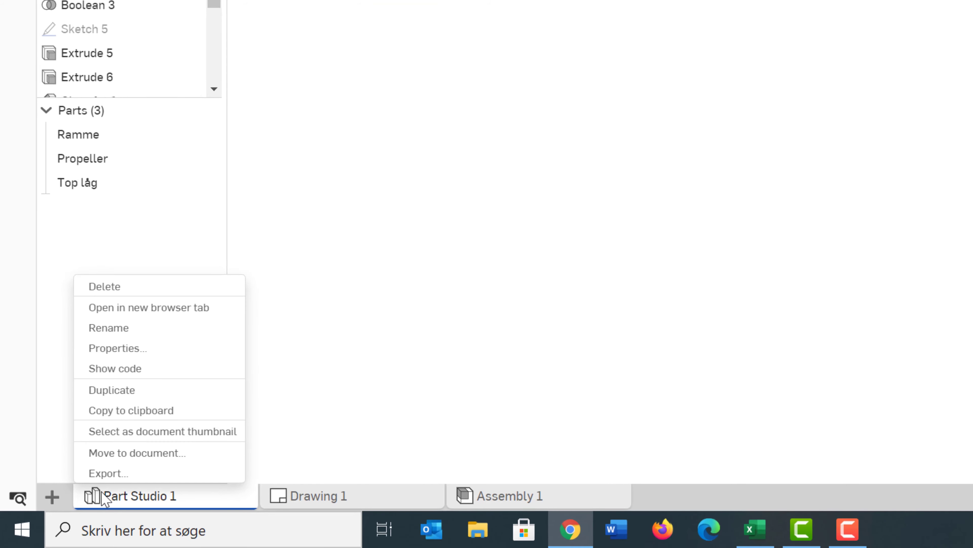
left_click(157, 327)
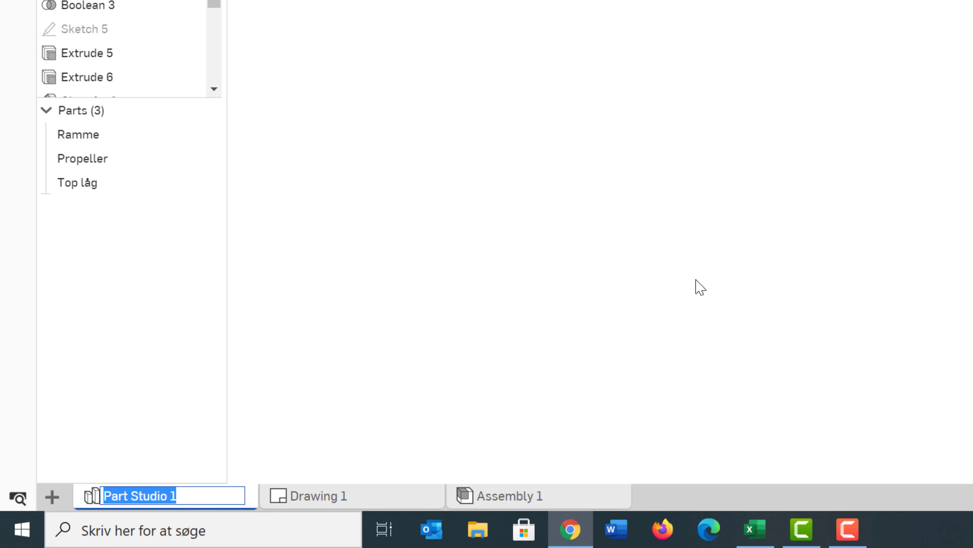
type("Pro")
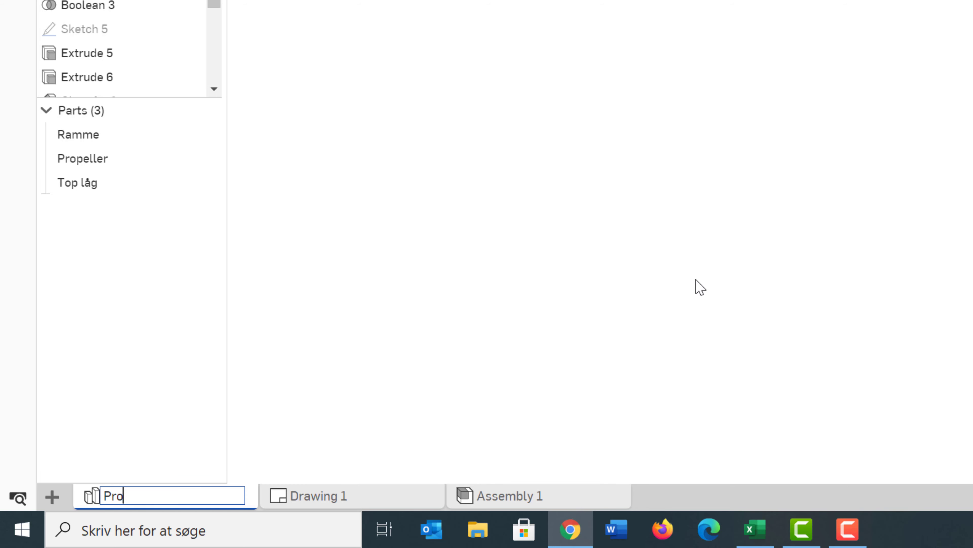
type("p")
type("eller")
key("Return")
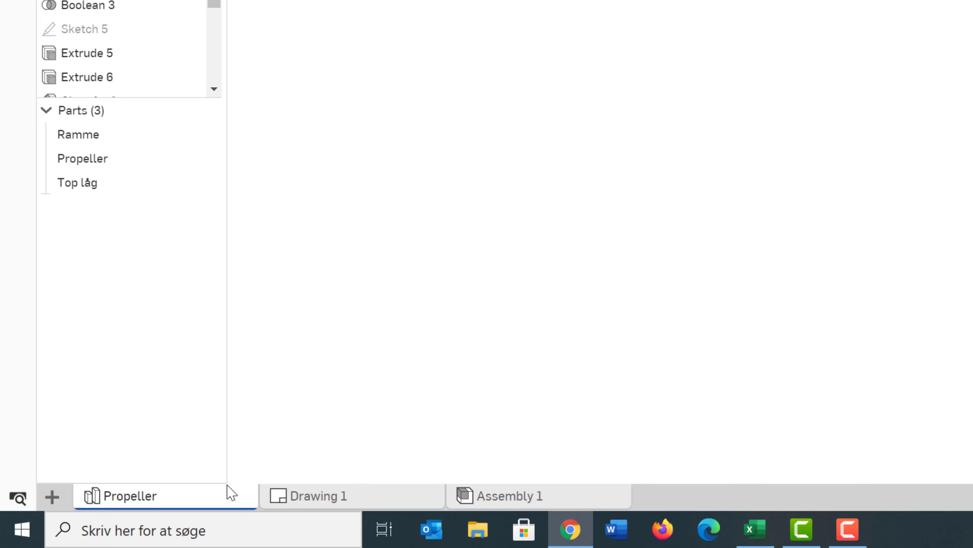
- Export the Propeller part studio as a binary STL in millimetres at Fine resolution
right_click(141, 494)
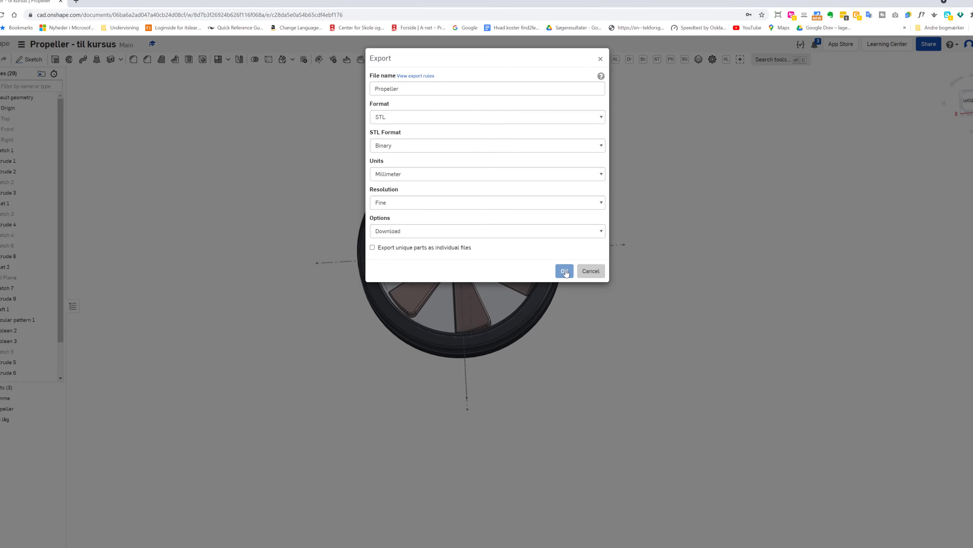
left_click(565, 271)
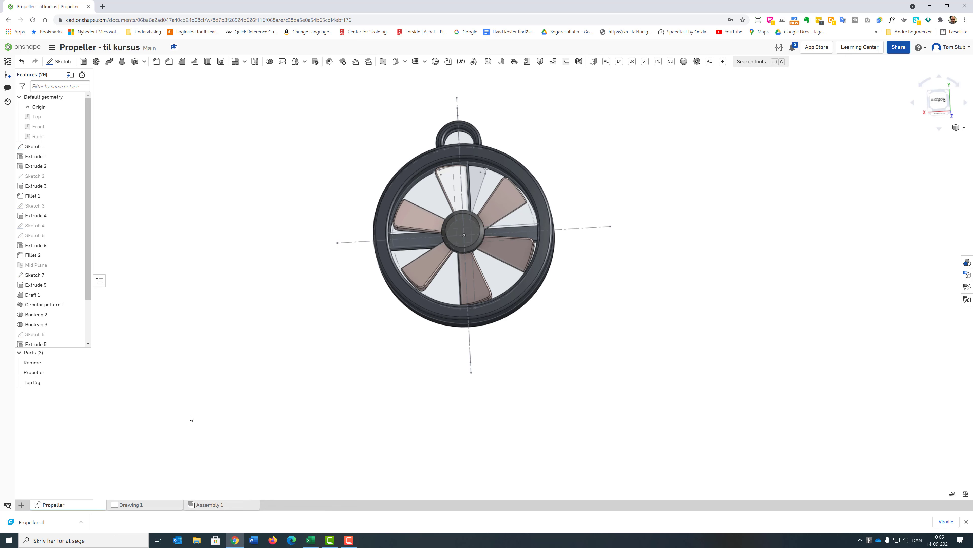
- Highlight the Ramme, Propeller and Top låg parts in turn, then orbit to an angled view
left_click(31, 363)
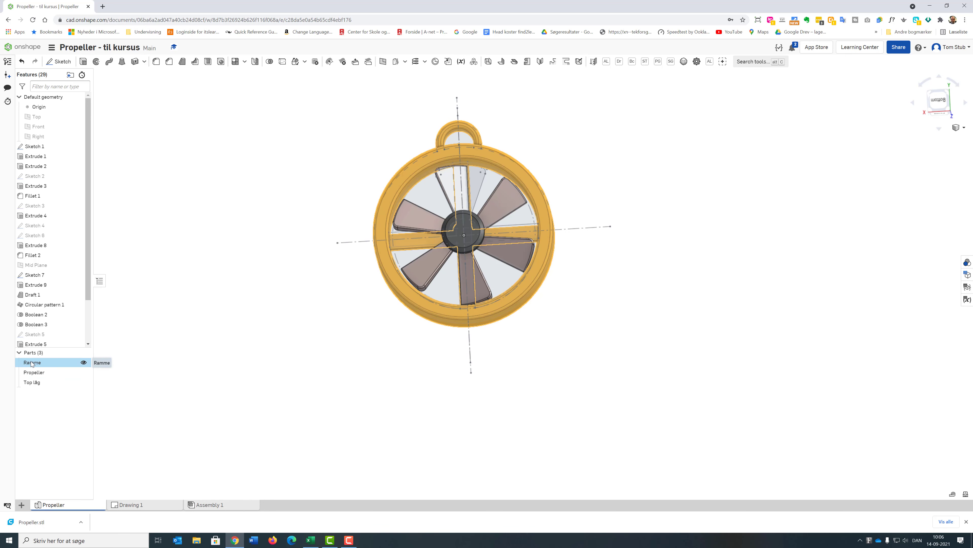
left_click(37, 372)
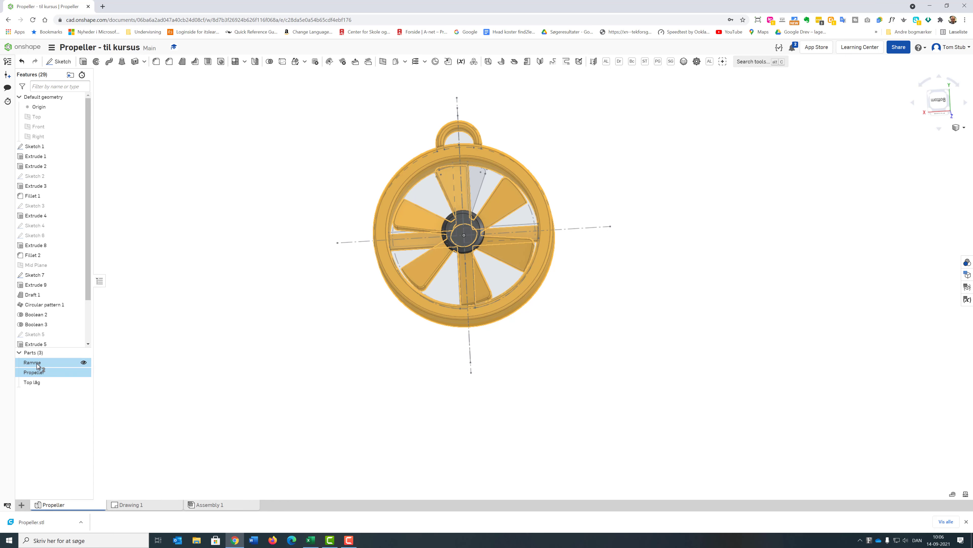
left_click(34, 362)
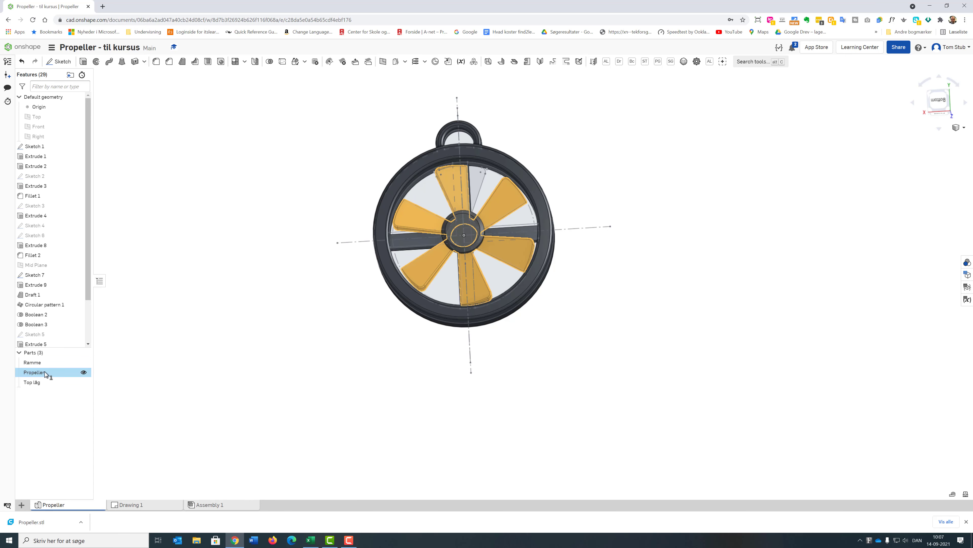
left_click(33, 372)
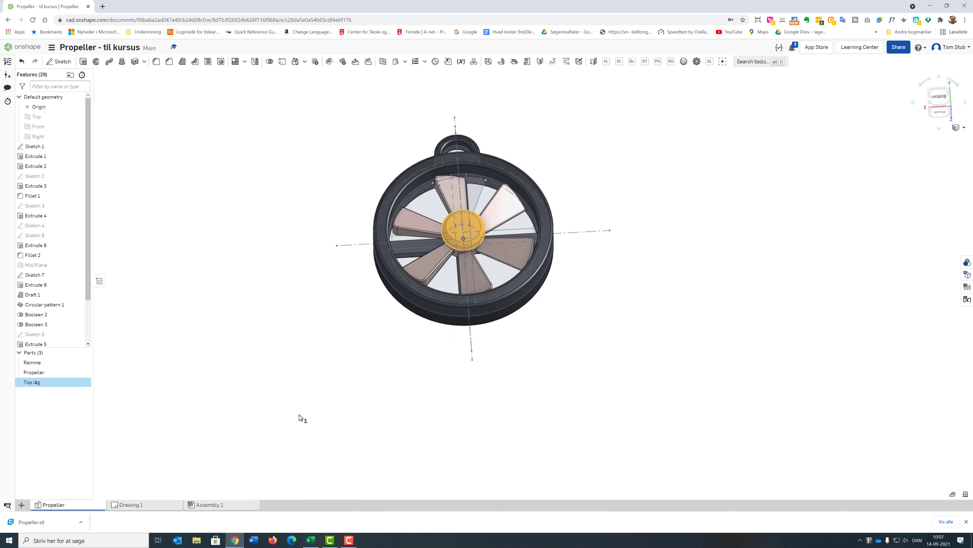
mouse_move(299, 417)
right_mouse_down()
mouse_move(306, 391)
mouse_move(281, 405)
mouse_move(280, 420)
right_mouse_up()
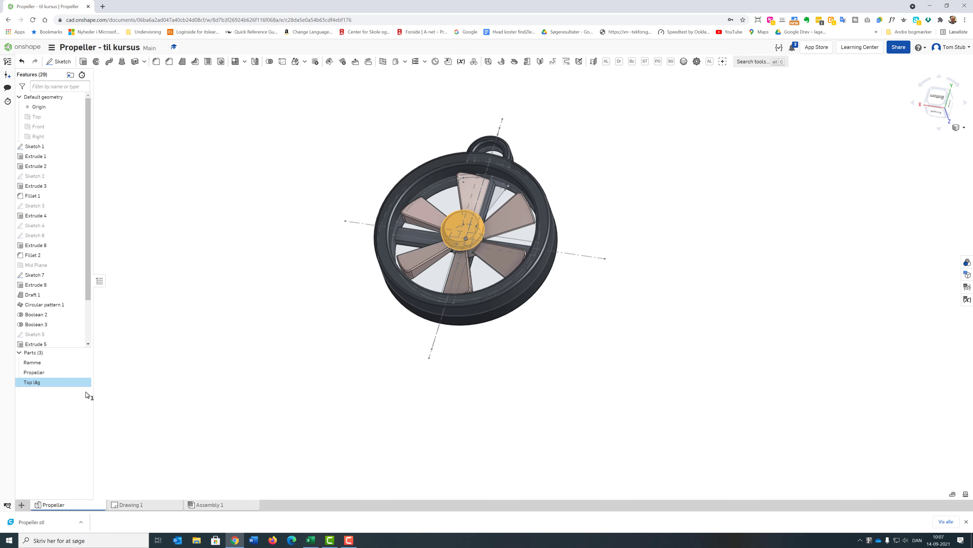
- Export the Ramme part on its own as Propeller - Ramme.stl
right_click(50, 363)
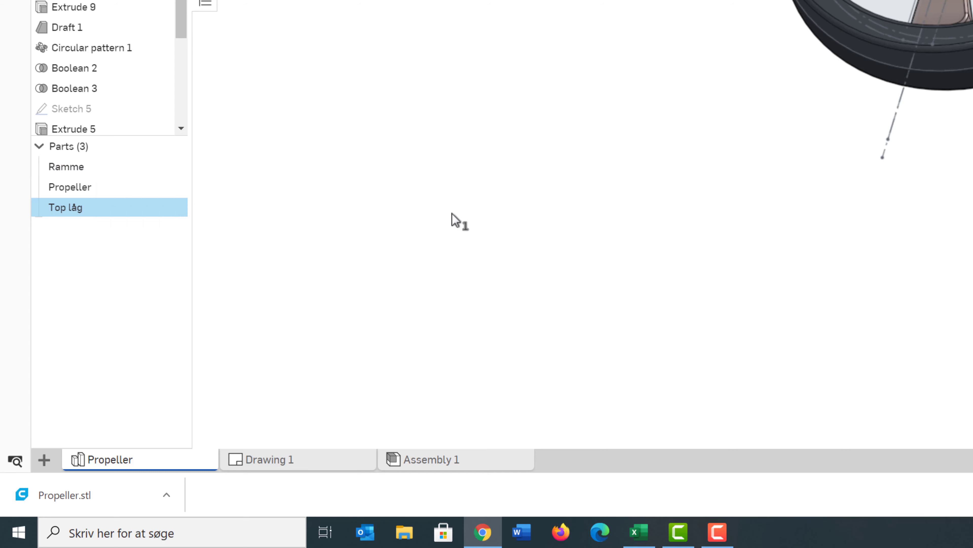
right_click(75, 166)
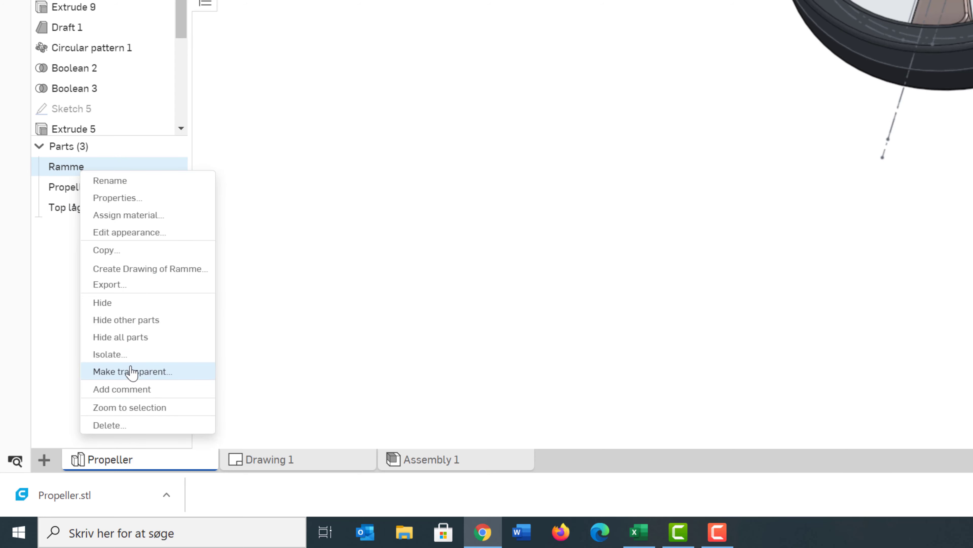
left_click(126, 285)
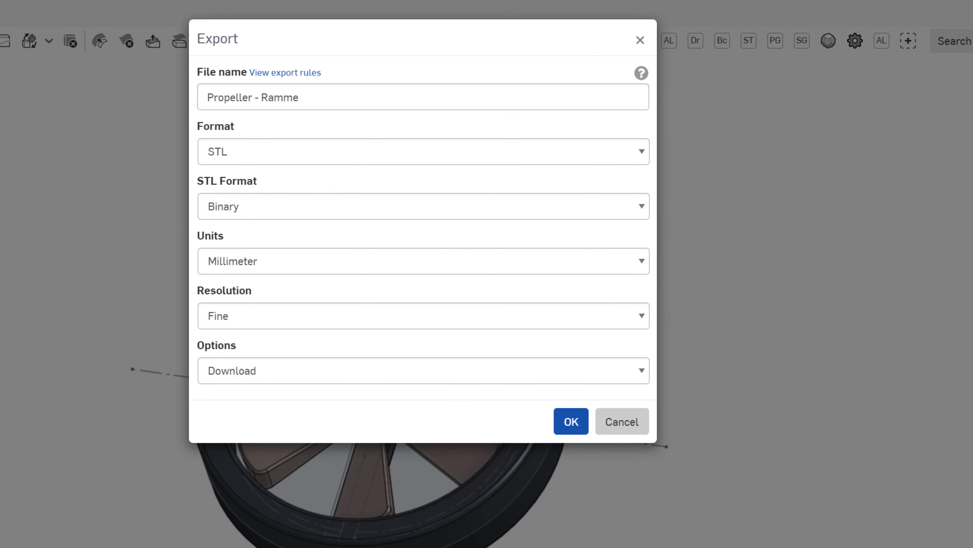
left_click(573, 424)
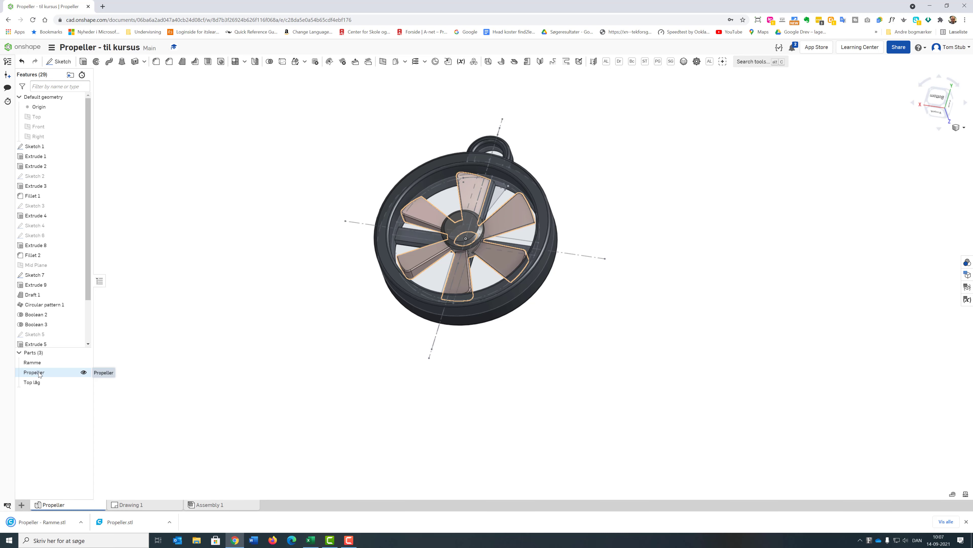
- Export the Propeller and Top låg parts as separate STL downloads
right_click(40, 373)
left_click(56, 431)
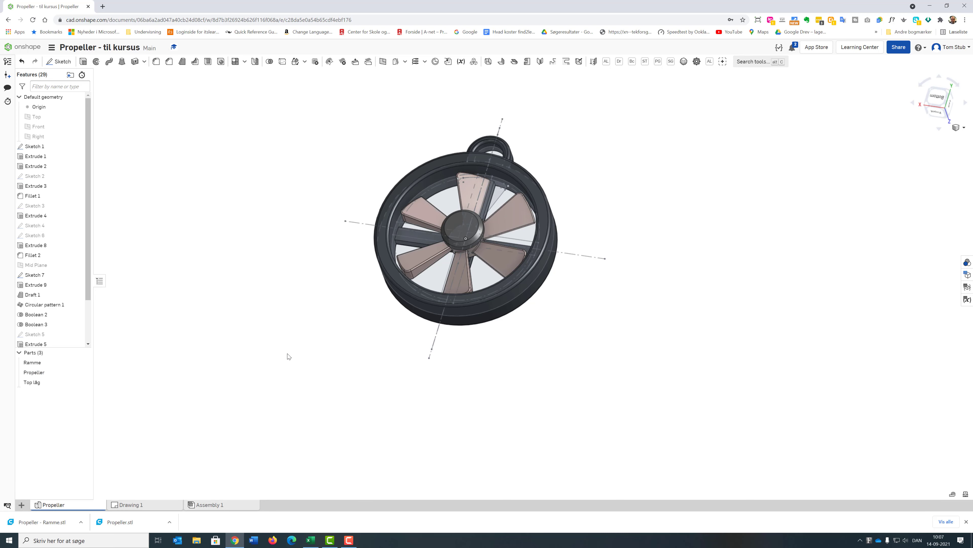
left_click(559, 245)
right_click(32, 382)
left_click(53, 439)
left_click(559, 247)
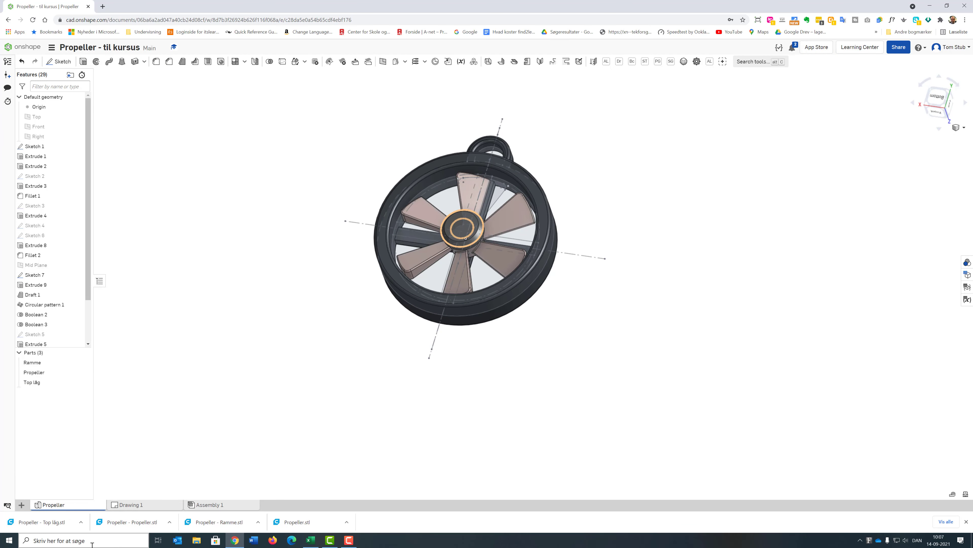
- Launch Ultimaker Cura by searching 'cur' in the Windows Start menu
left_click(92, 544)
type("cu")
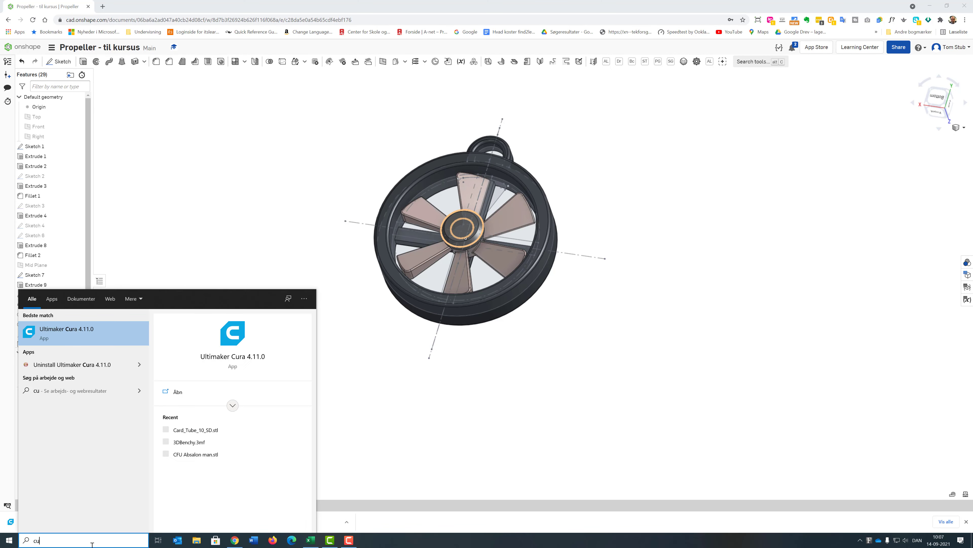
type("r")
key("Return")
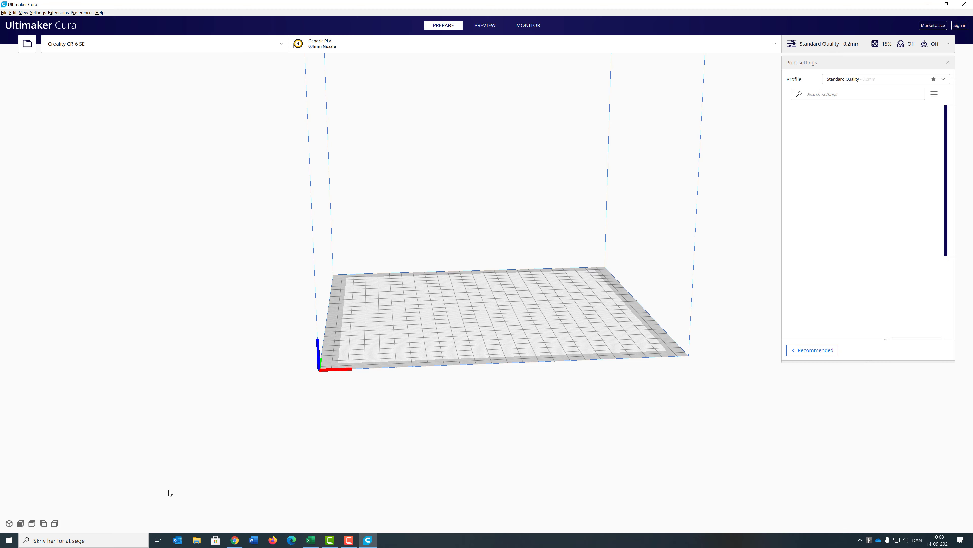
- Multi-select the four Propeller STL files in Overførsler and open them onto the build plate
left_click(30, 43)
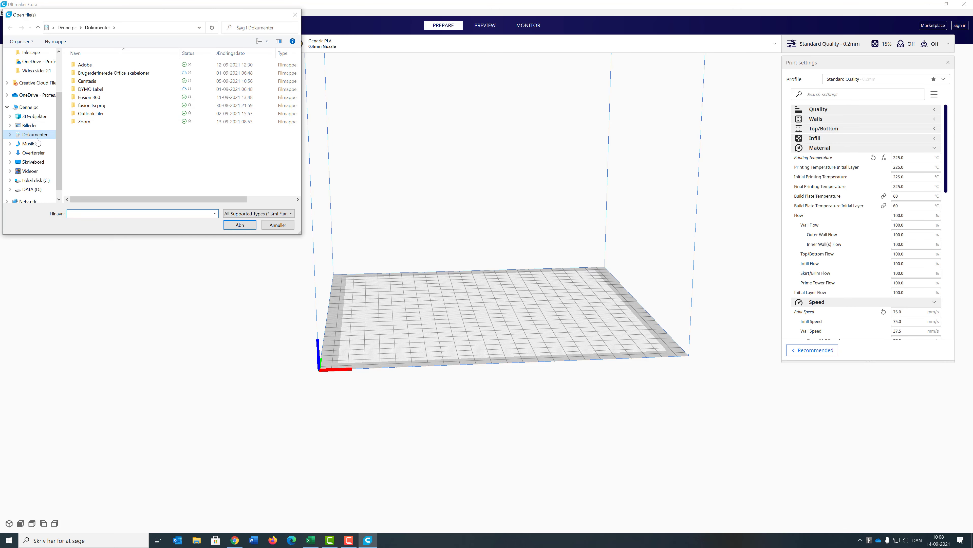
left_click(31, 153)
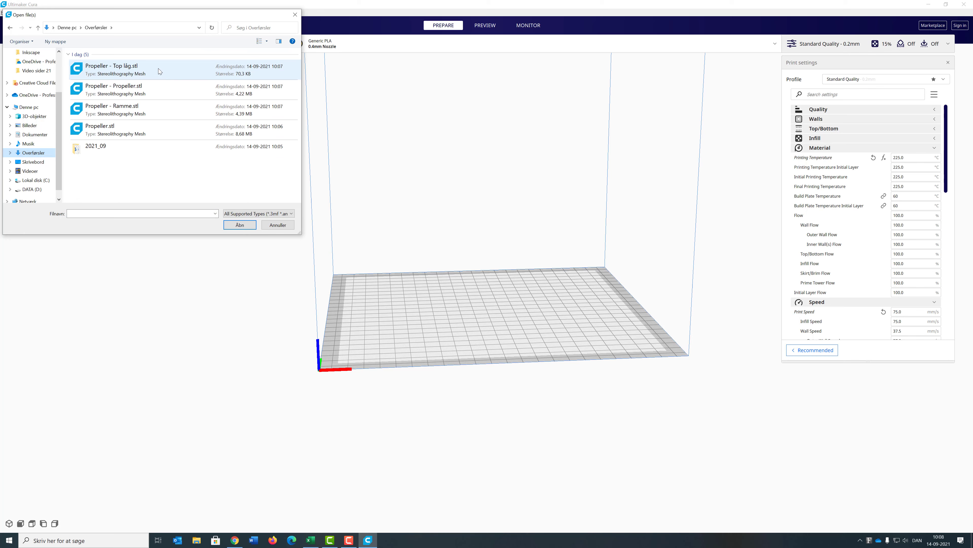
left_click(138, 134)
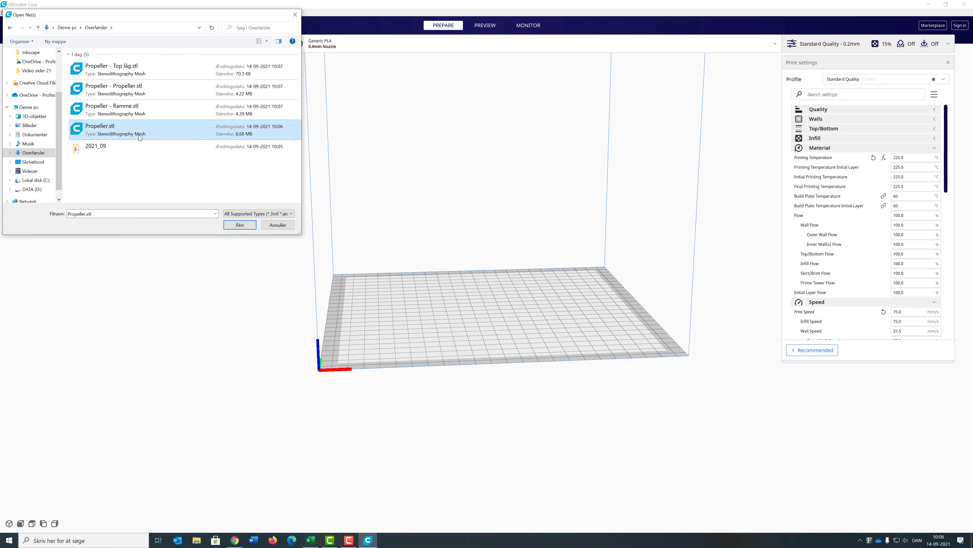
left_click(135, 75, "shift")
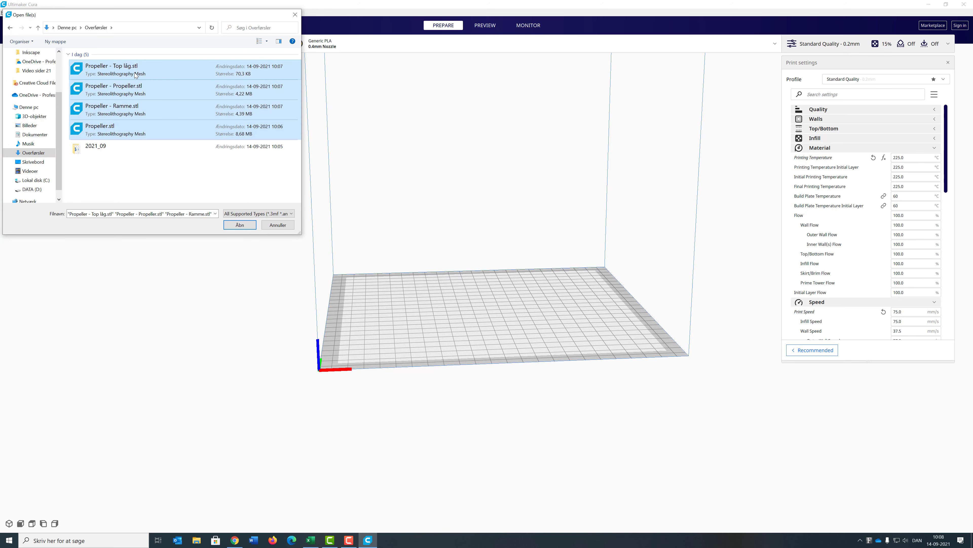
left_click(242, 226)
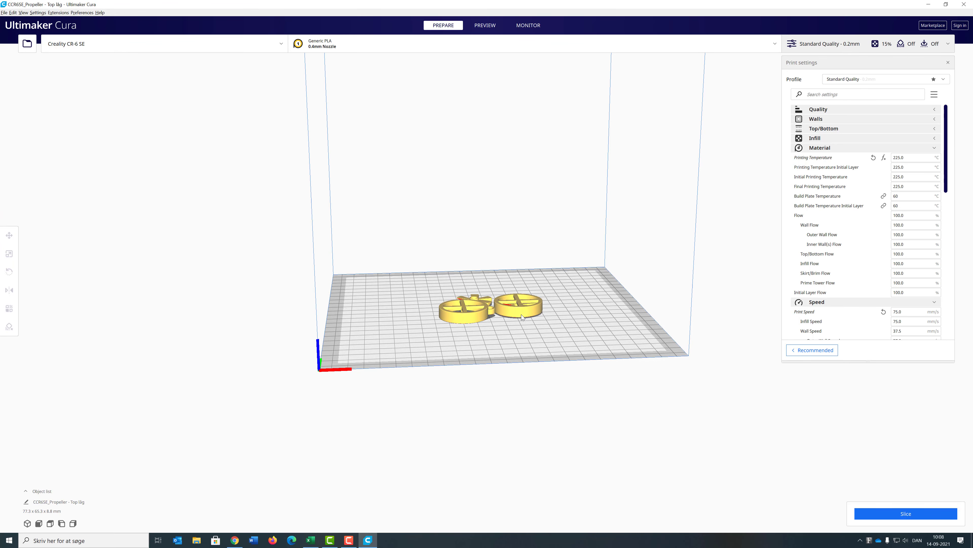
- Orbit around the loaded parts from above and select the left ring frame
mouse_move(521, 314)
right_mouse_down()
mouse_move(530, 330)
mouse_move(450, 396)
mouse_move(499, 381)
mouse_move(496, 400)
mouse_move(484, 273)
right_mouse_up()
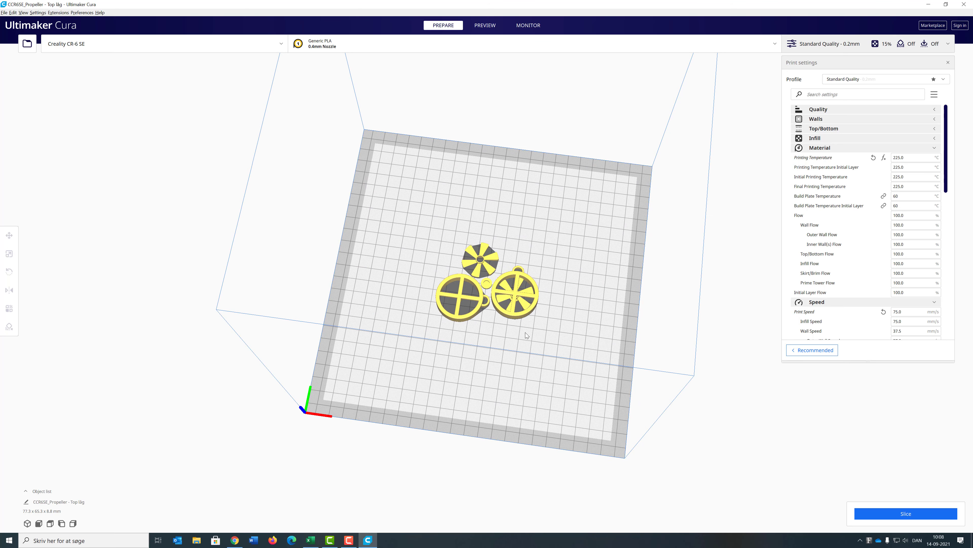
right_click_drag(528, 336, 520, 298)
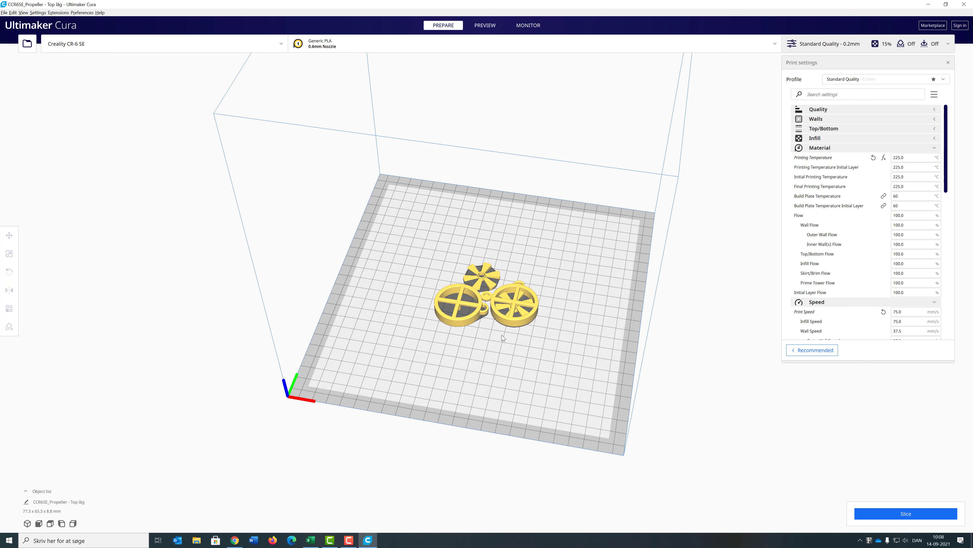
mouse_move(503, 337)
right_mouse_down()
mouse_move(533, 321)
mouse_move(536, 287)
mouse_move(526, 337)
right_mouse_up()
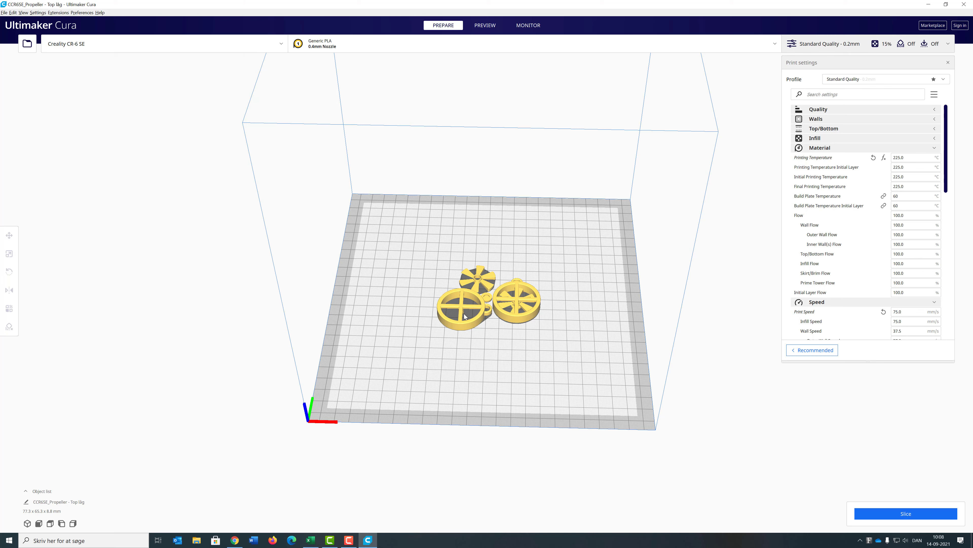
left_click(461, 322)
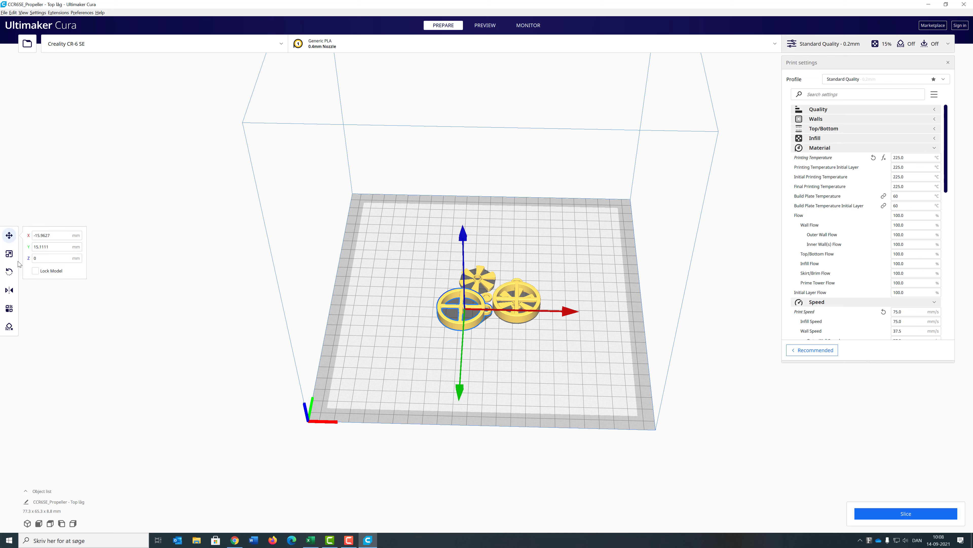
- Lay the left ring frame flat using the Rotate tool's face-to-build-plate alignment
left_click(9, 272)
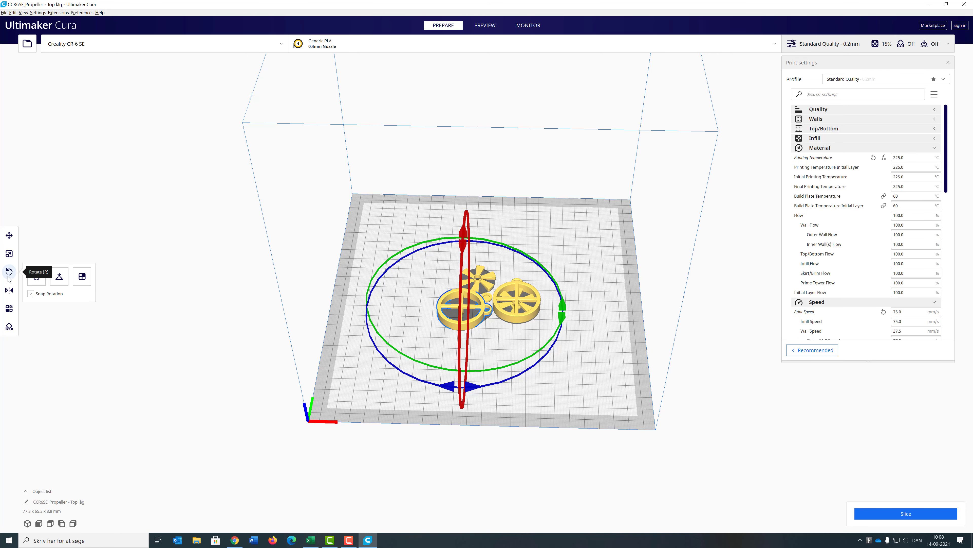
left_click(81, 276)
scroll(451, 324, "up", 2)
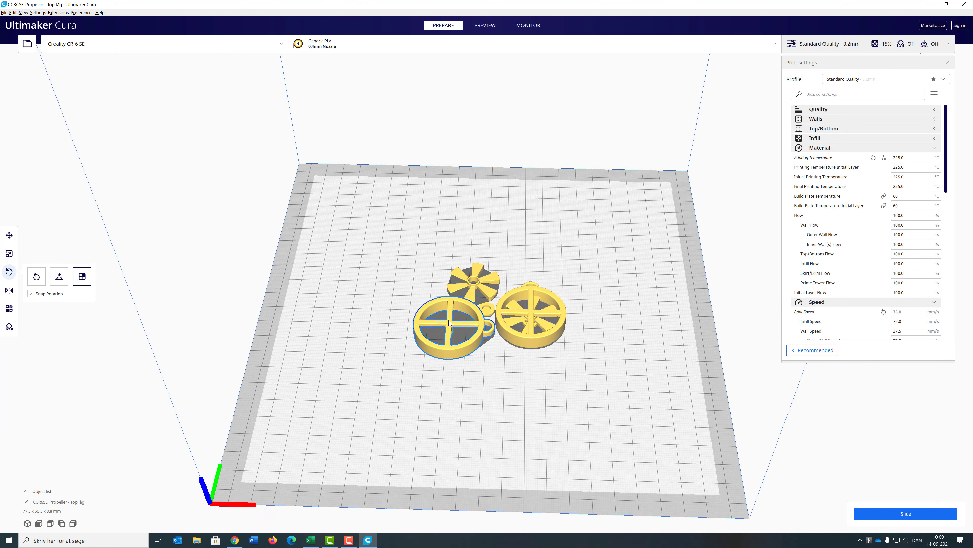
scroll(451, 324, "up", 1)
scroll(428, 356, "up", 1)
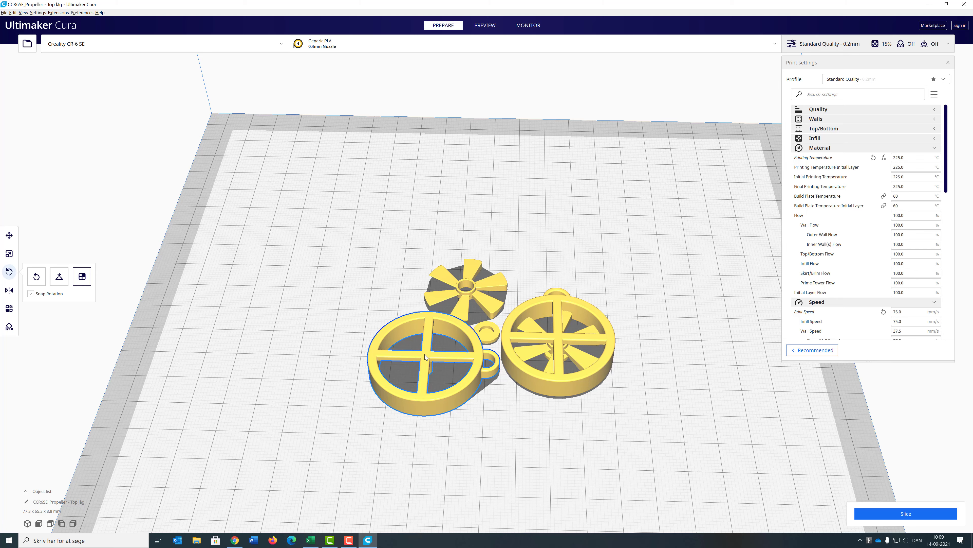
left_click(425, 356)
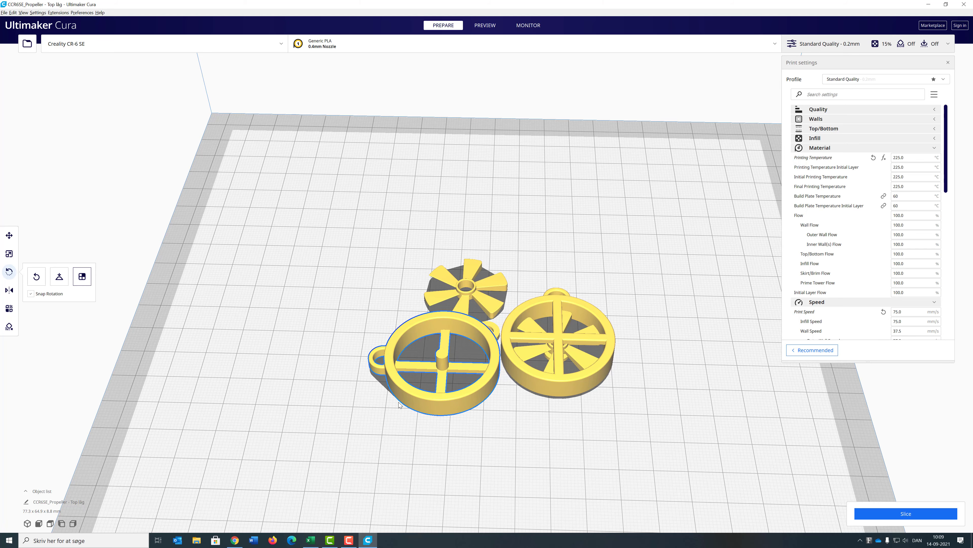
- Select the right propeller ring and align two different faces to the build plate
left_click(567, 383)
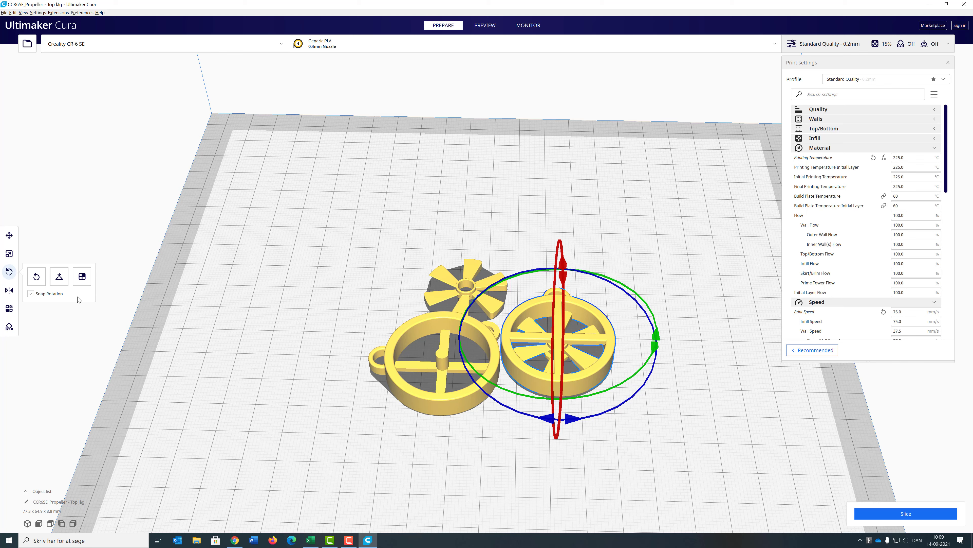
left_click(83, 276)
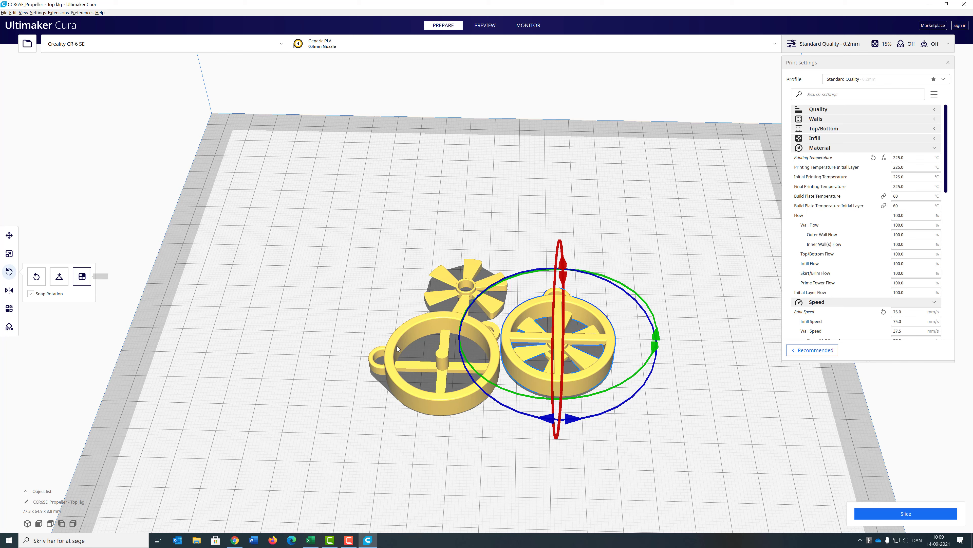
left_click(506, 334)
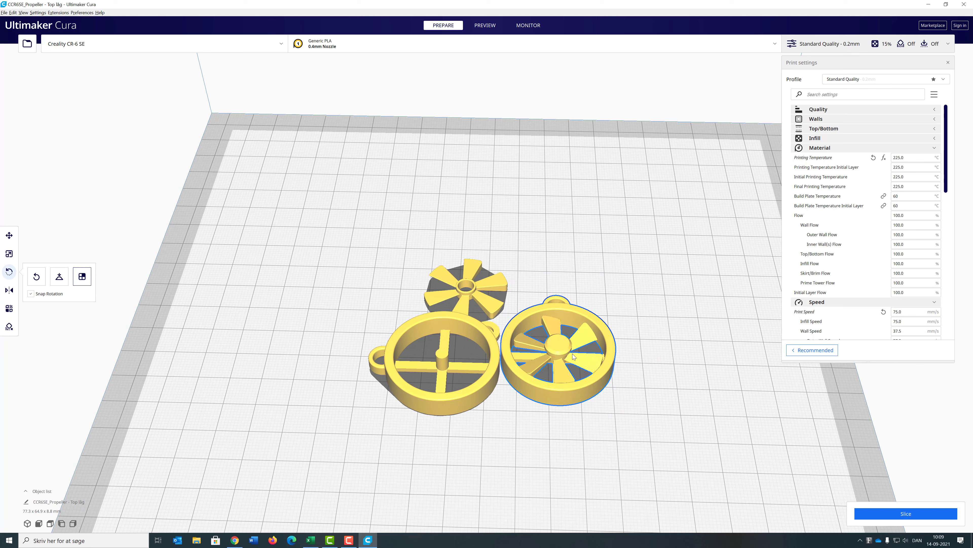
left_click(560, 394)
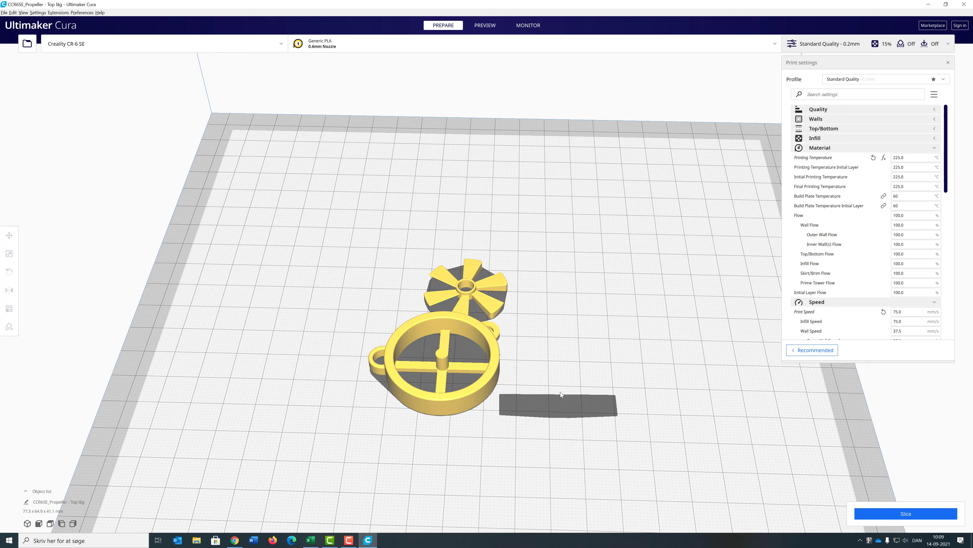